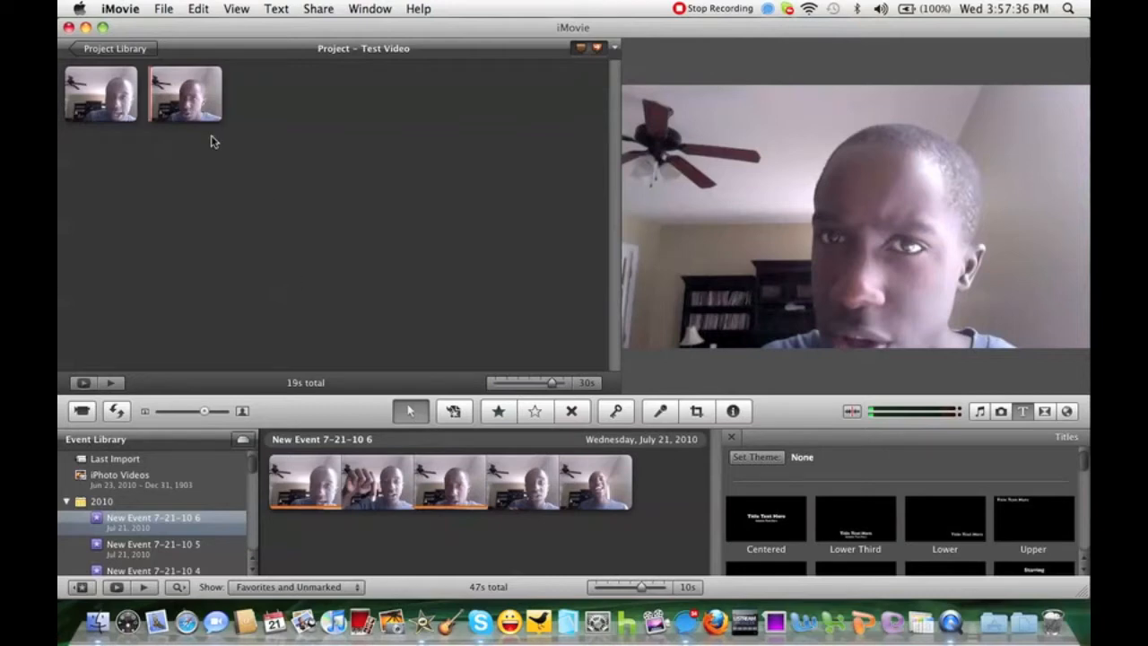
Open the clip adjustments for the second clip in the Test Video project and apply the Aged Film video effect.
mouse_move(182, 125)
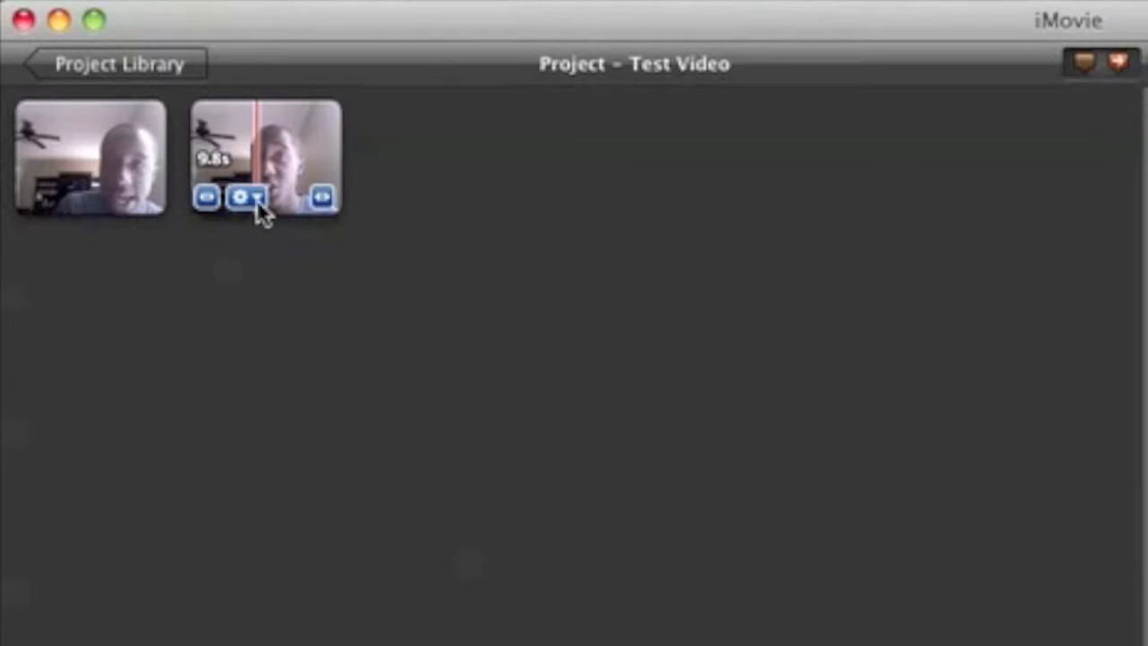
click(258, 201)
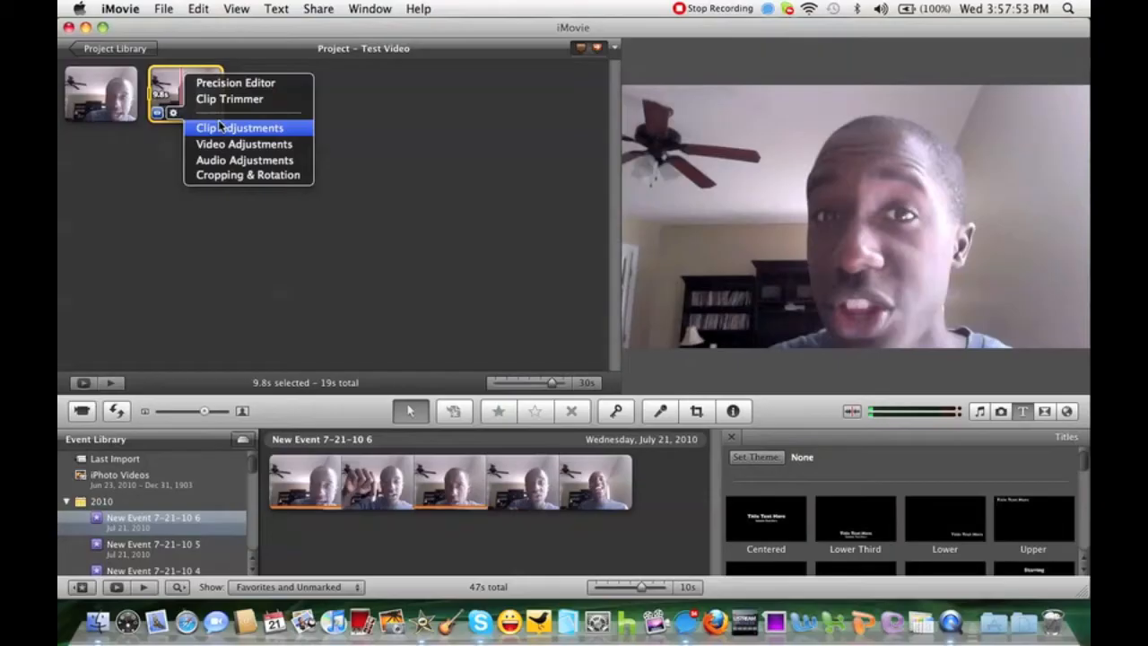
click(220, 127)
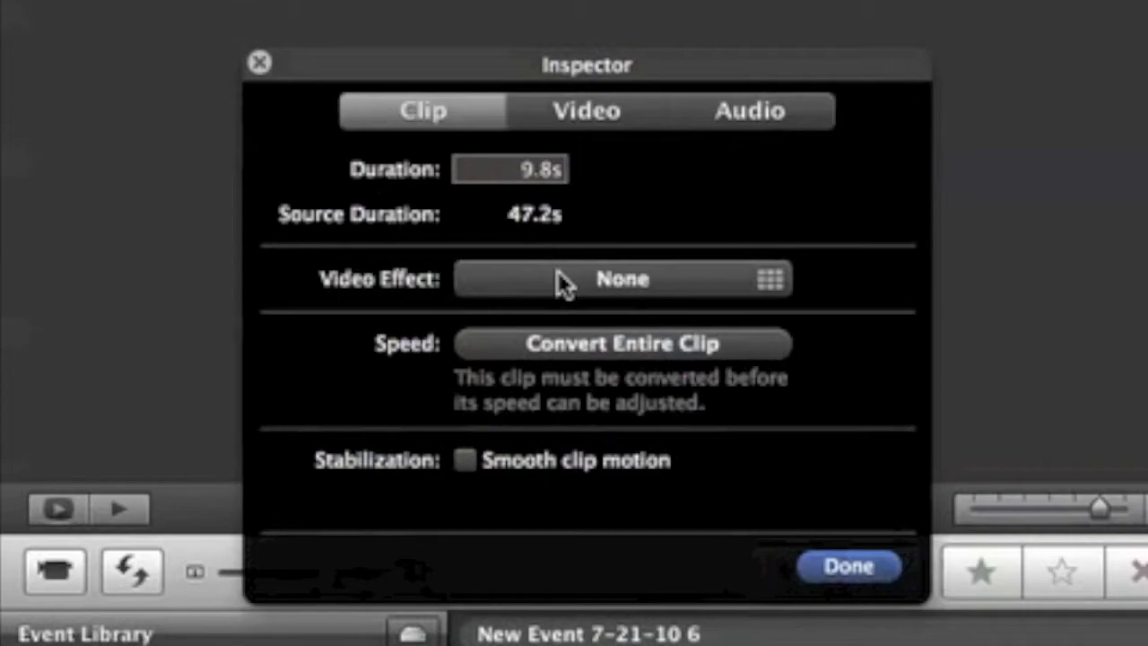
click(521, 282)
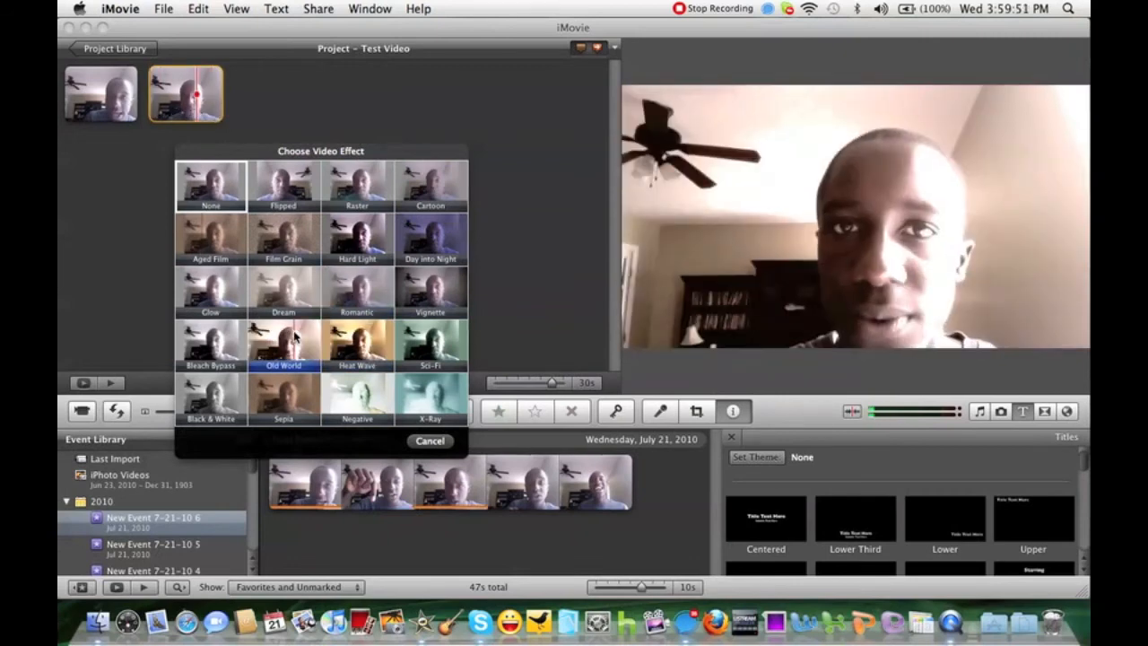
click(214, 240)
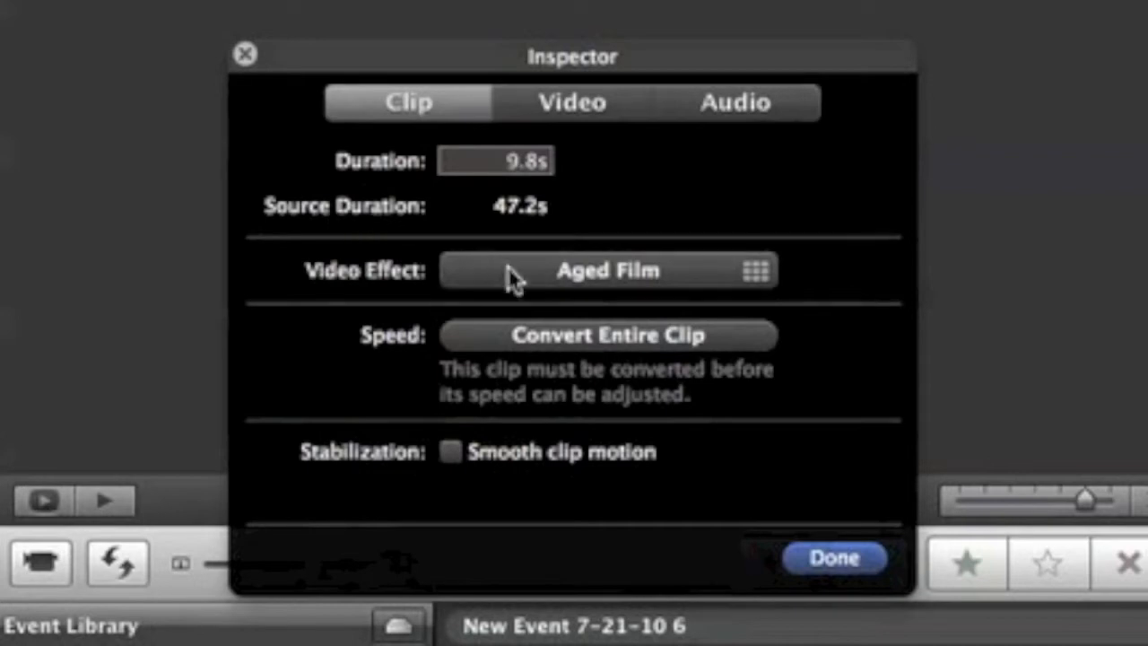
Convert the entire clip so its speed is adjustable, slow it to 50%, and finish the adjustments.
click(522, 338)
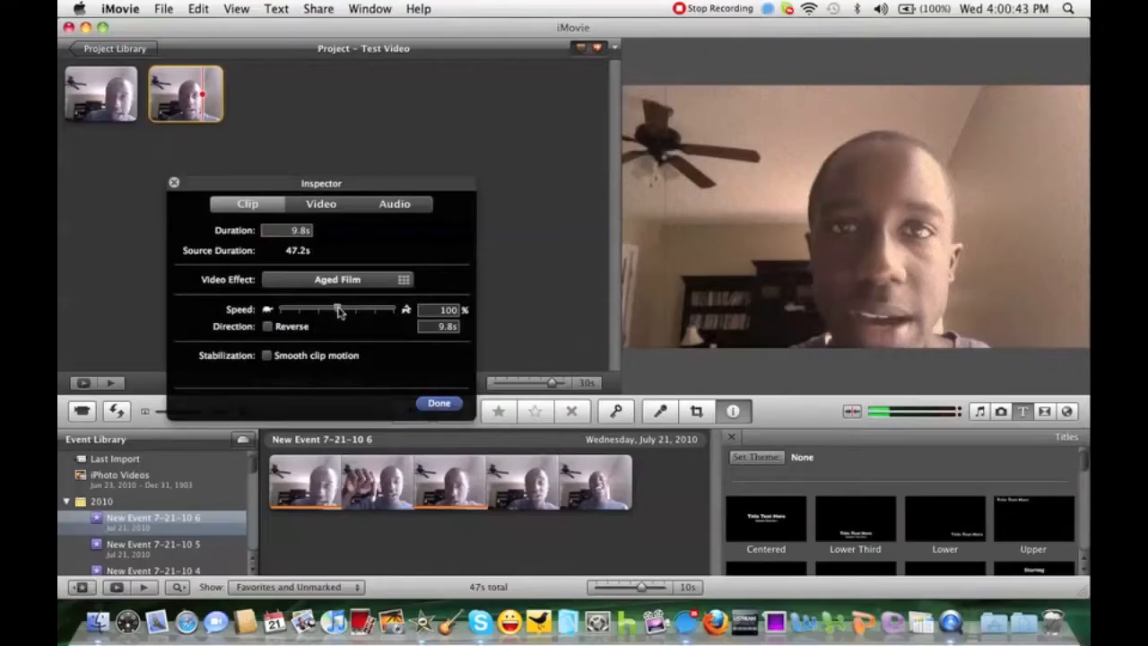
drag(606, 328, 578, 337)
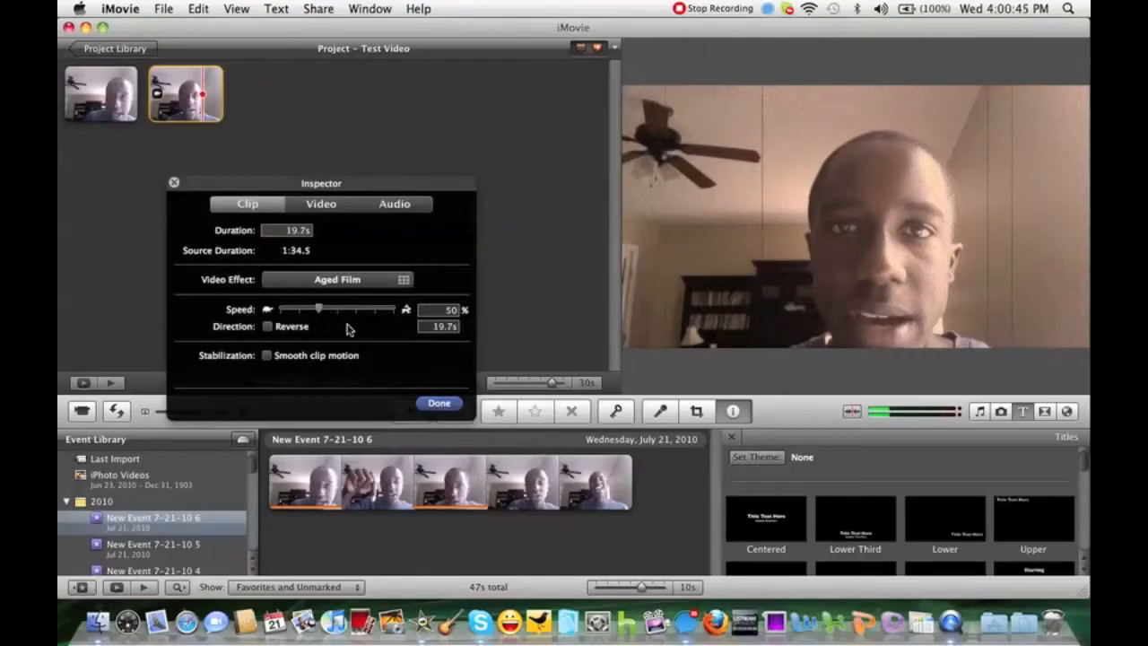
click(439, 403)
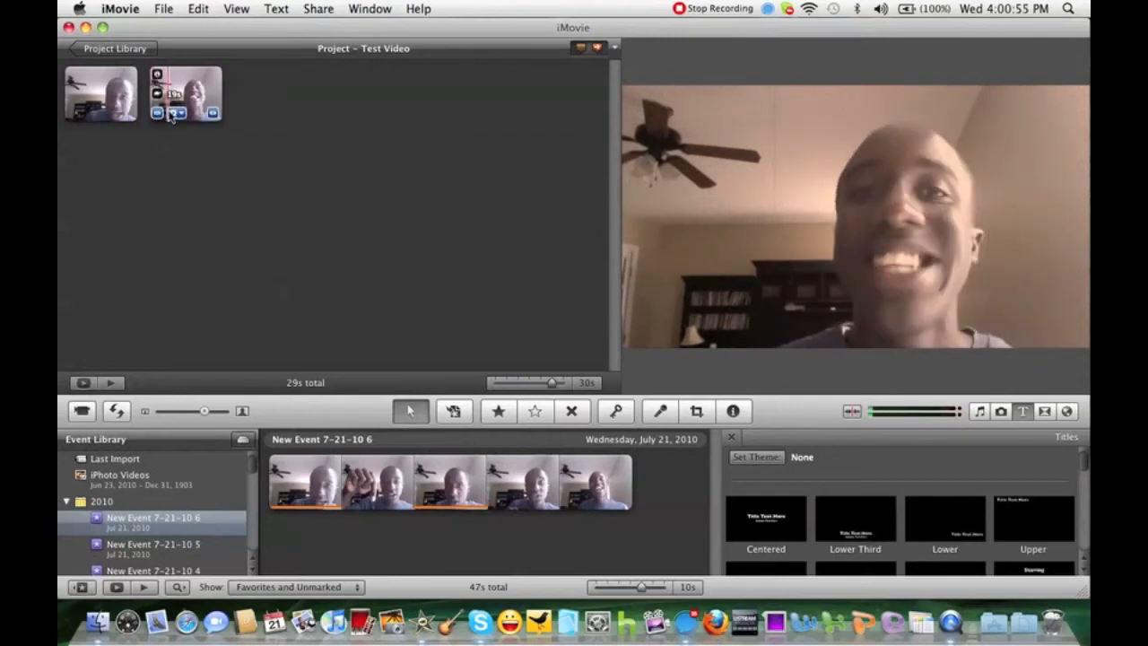
Reopen the second clip's adjustments, raise its speed to 200% and on to 800%, and preview the clip.
click(158, 113)
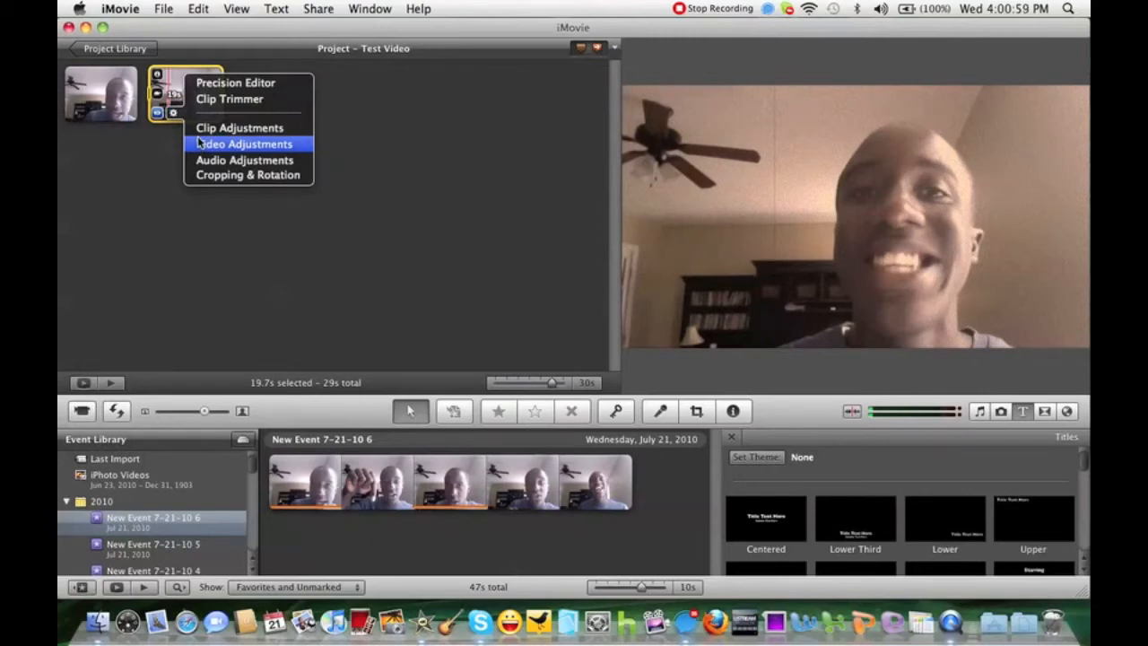
click(205, 131)
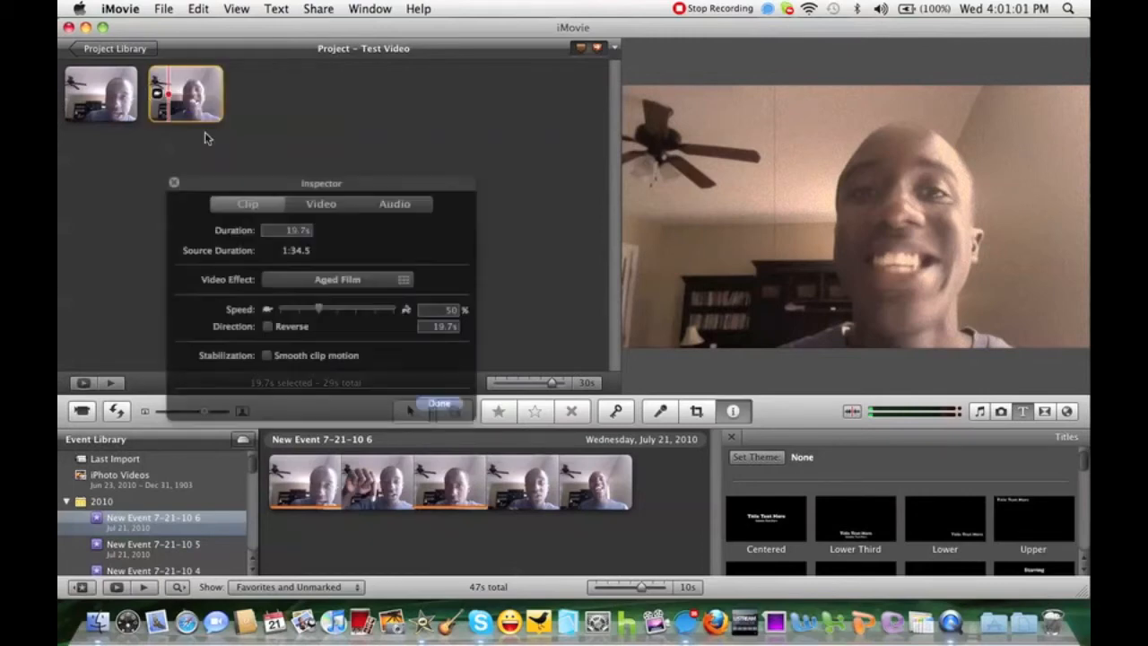
click(355, 309)
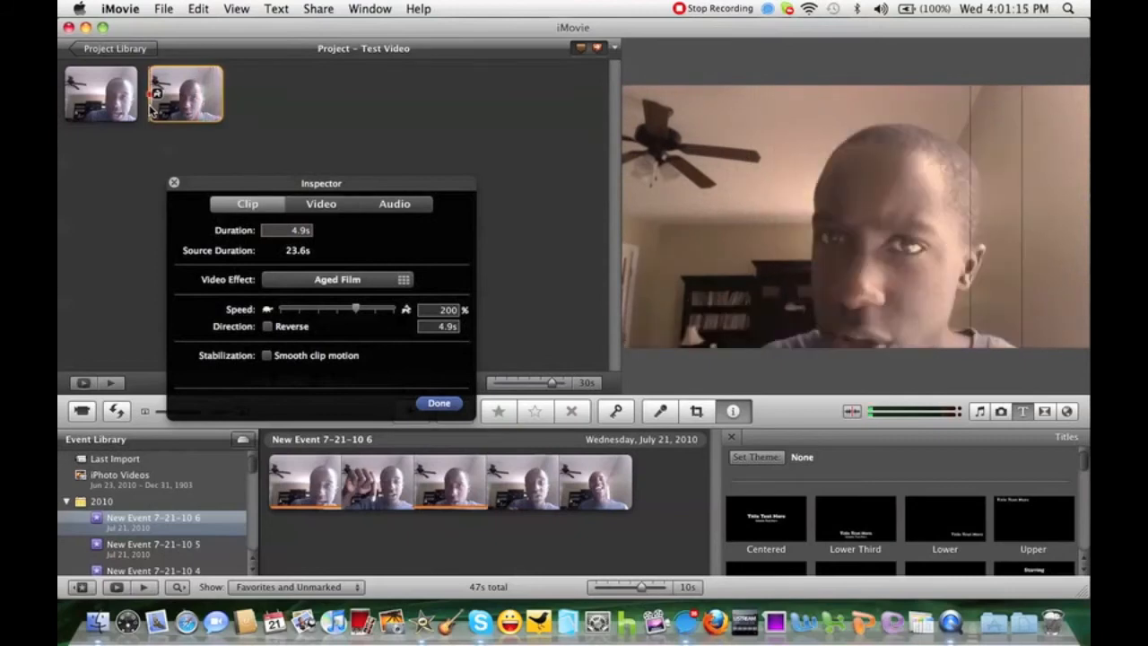
click(392, 309)
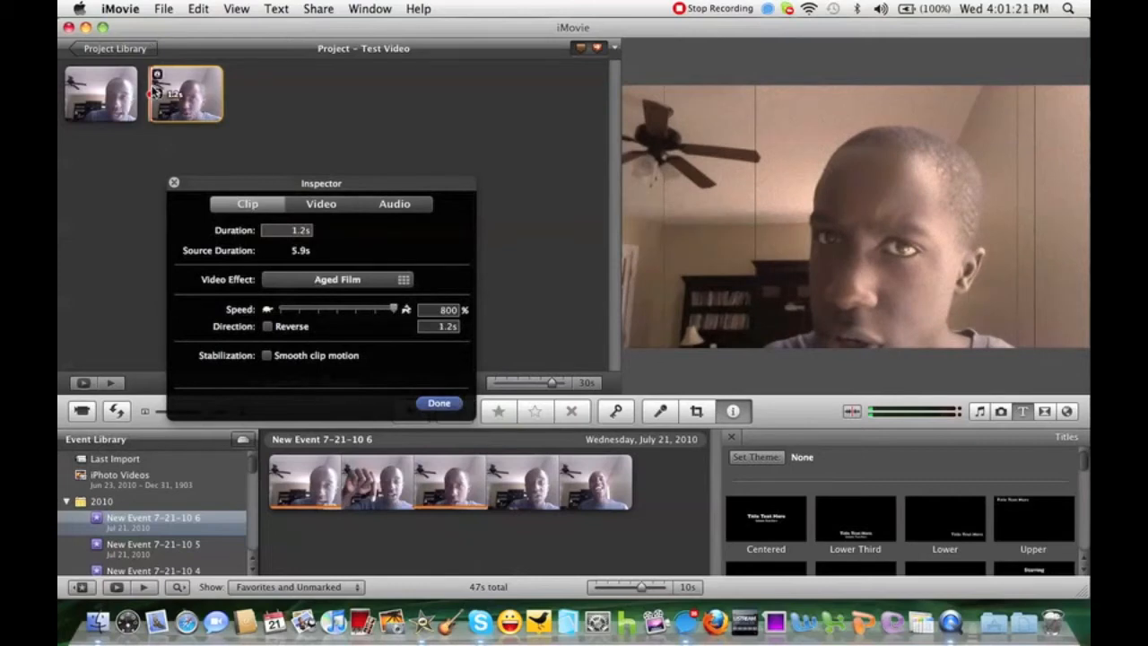
key(space)
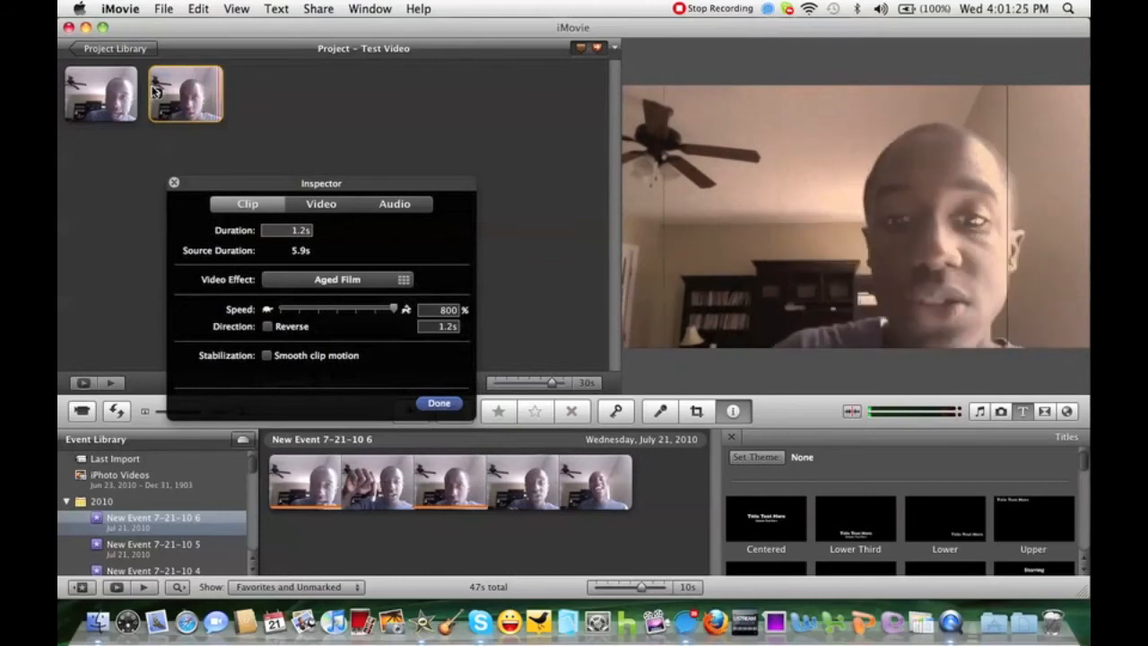
Try the clip at 12.5%, 100% and 200% speed, and preview it at 200%.
click(281, 310)
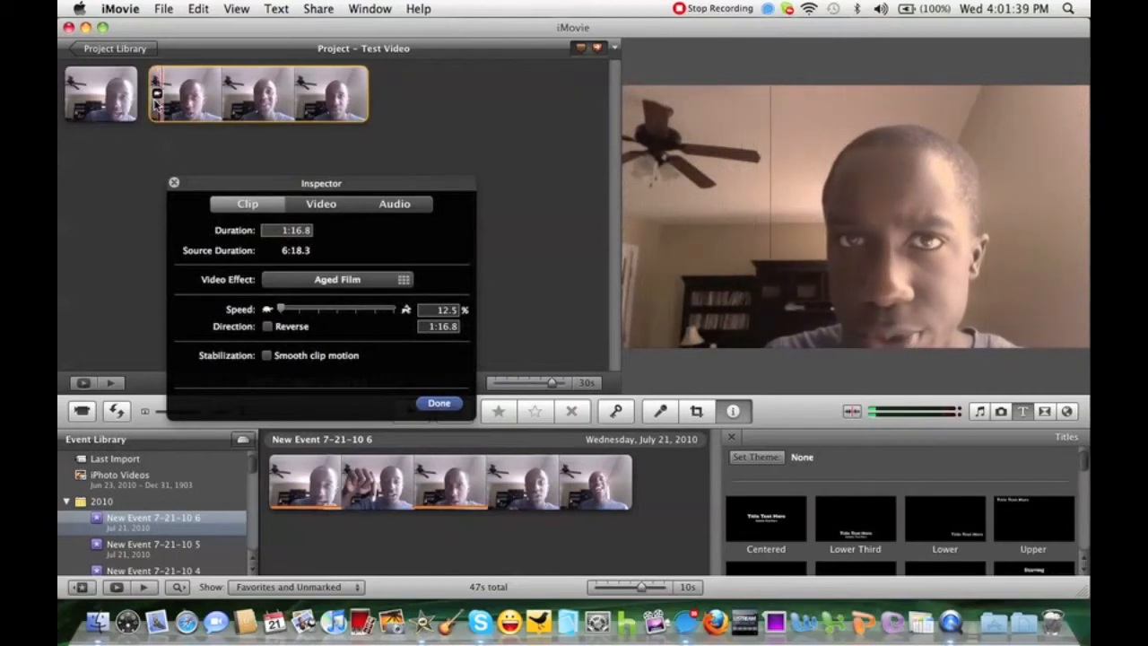
click(338, 310)
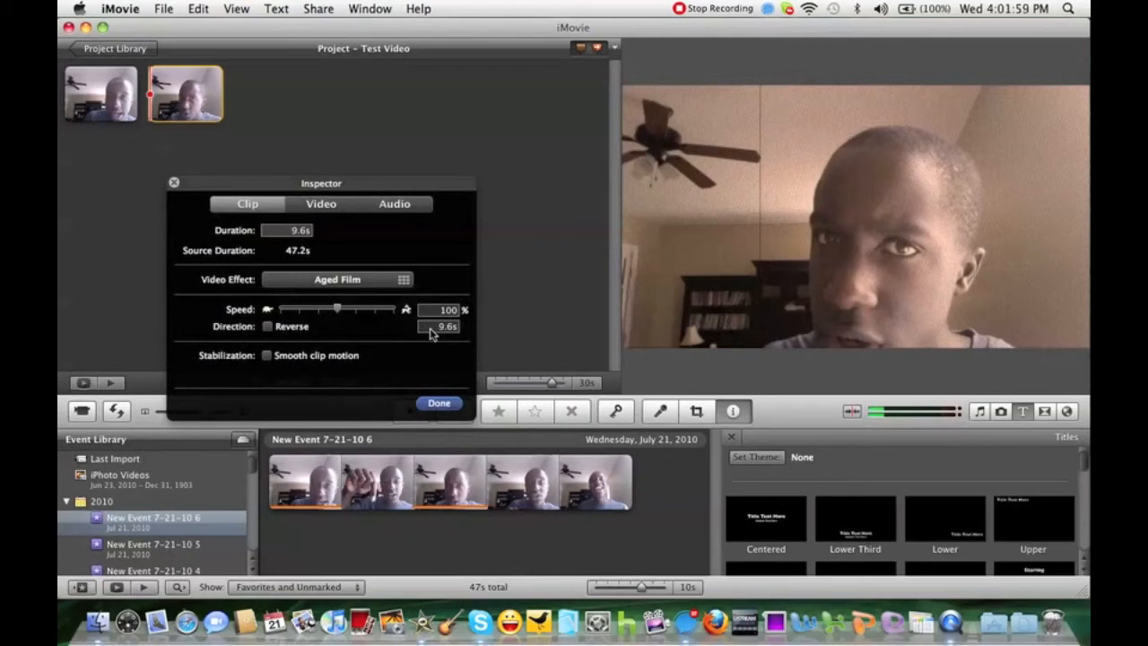
click(359, 310)
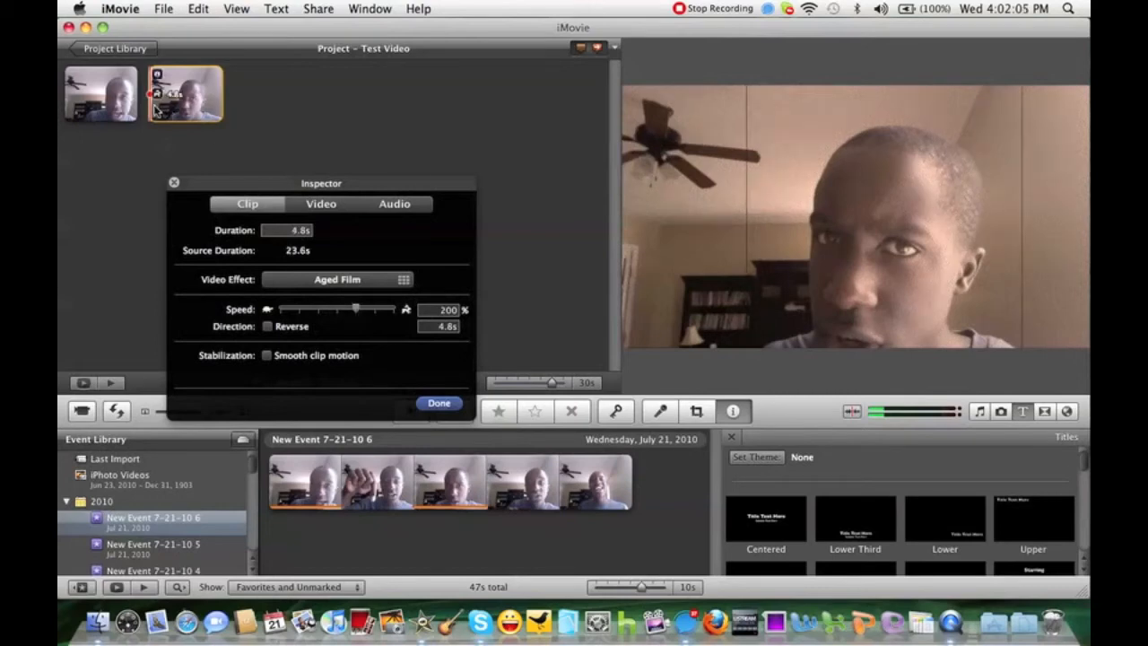
key(space)
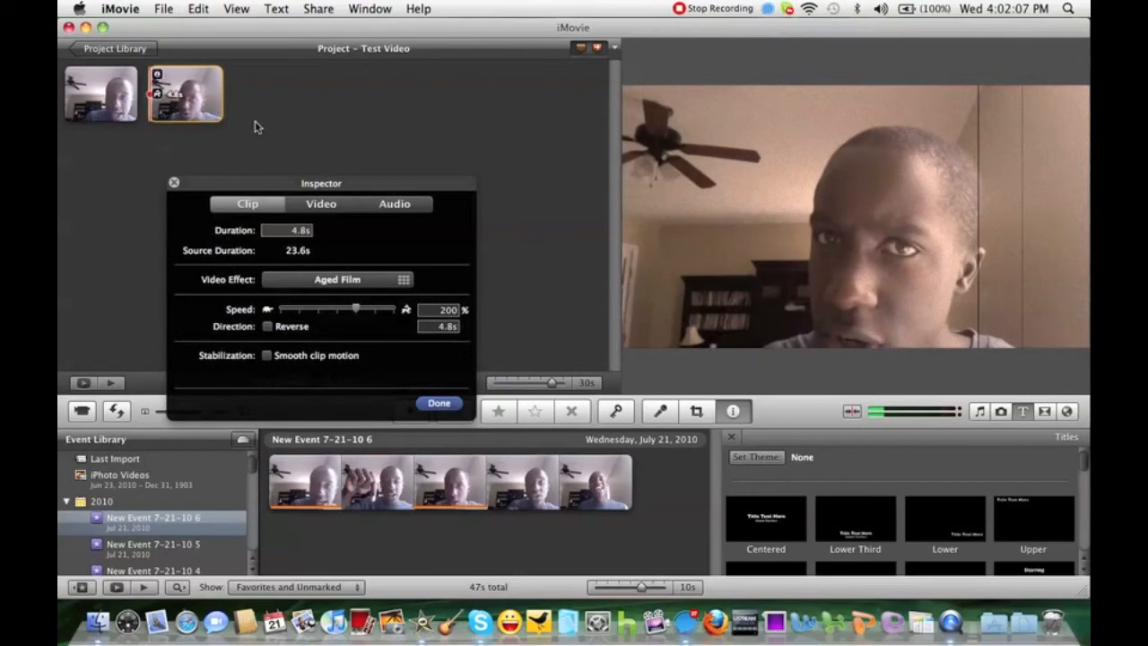
Set the clip's speed to exactly 110% by entering the percentage value.
double_click(448, 310)
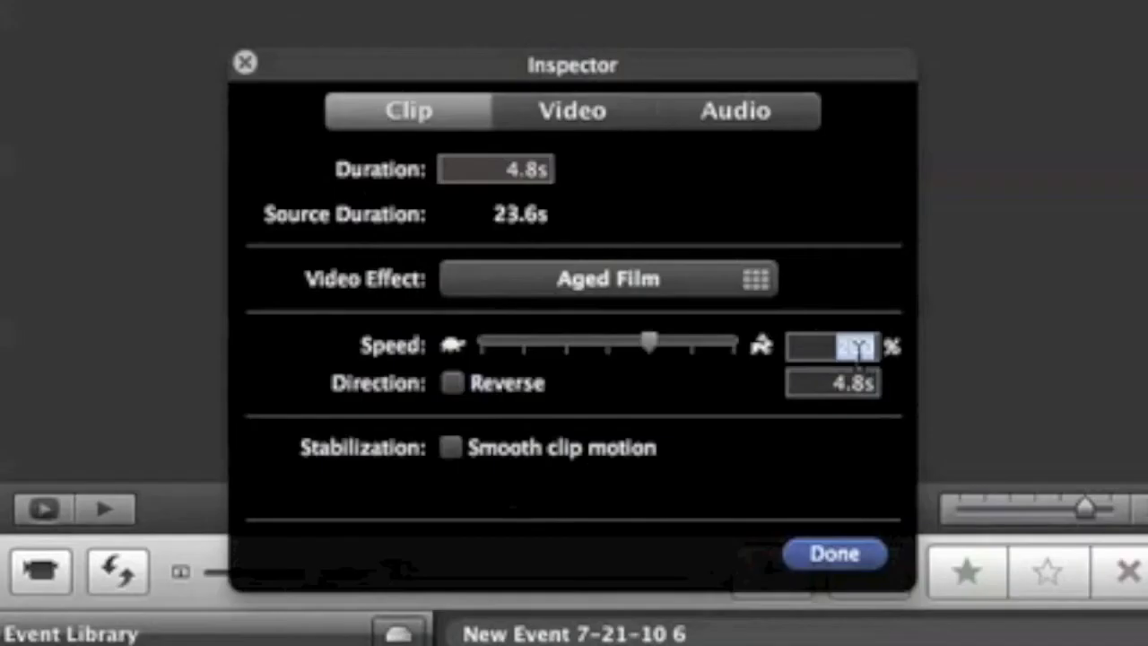
text(100)
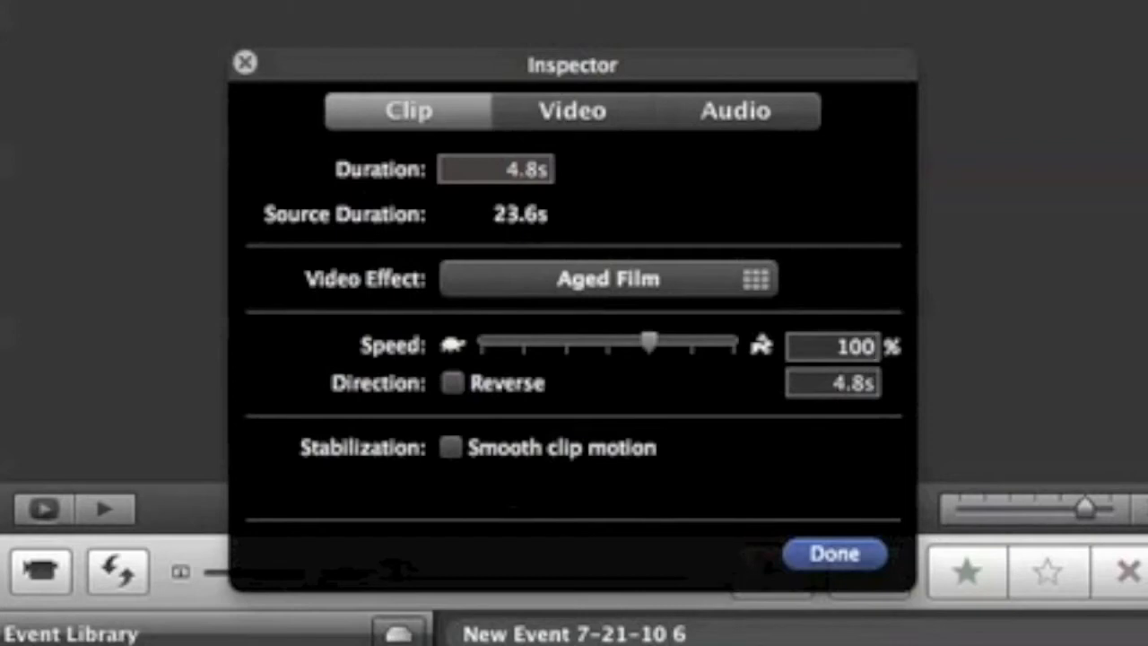
key(BackSpace)
key(BackSpace)
text(10)
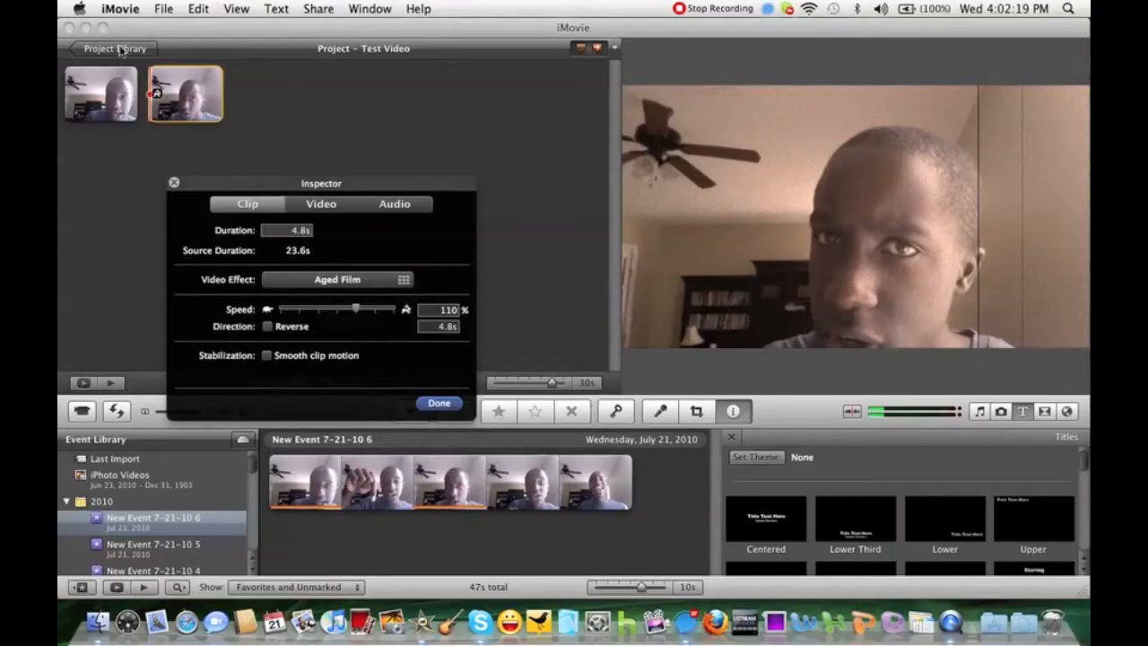
click(157, 95)
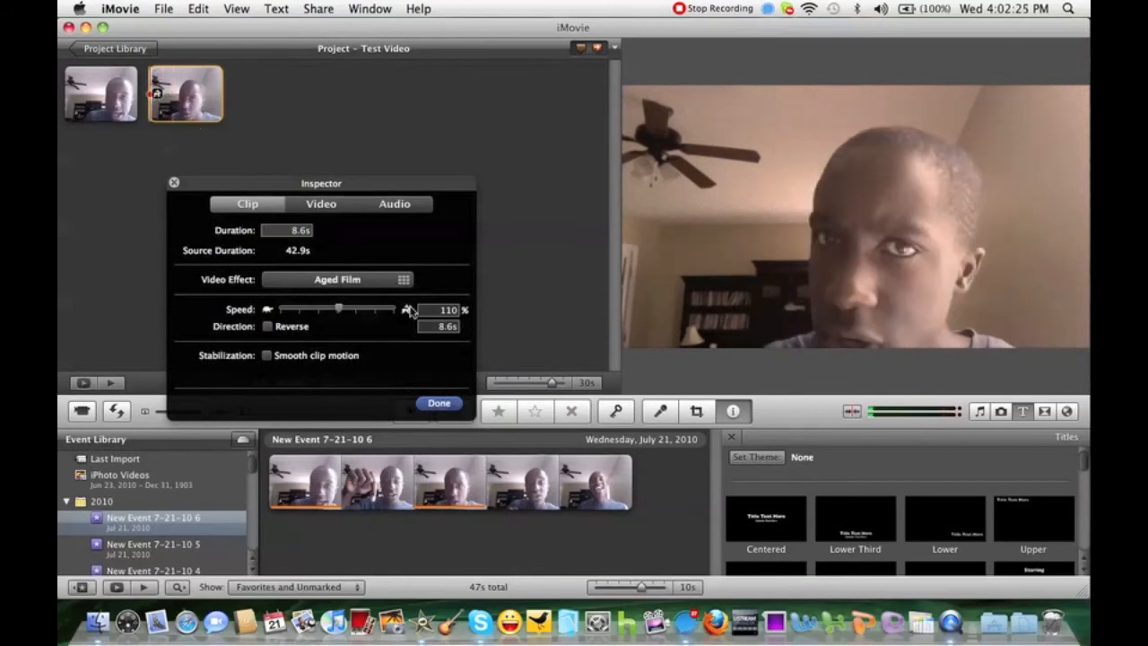
Compare slower and faster settings such as 50% and 200%, and return the clip's speed to 100%.
drag(337, 307, 338, 308)
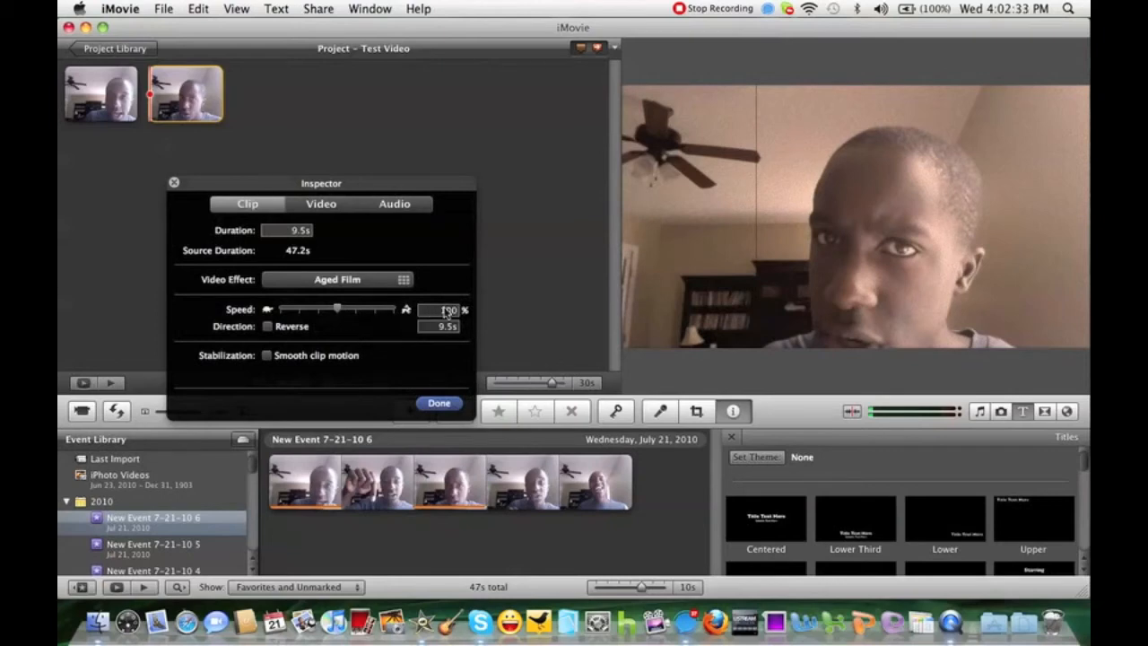
click(356, 308)
click(335, 310)
click(320, 309)
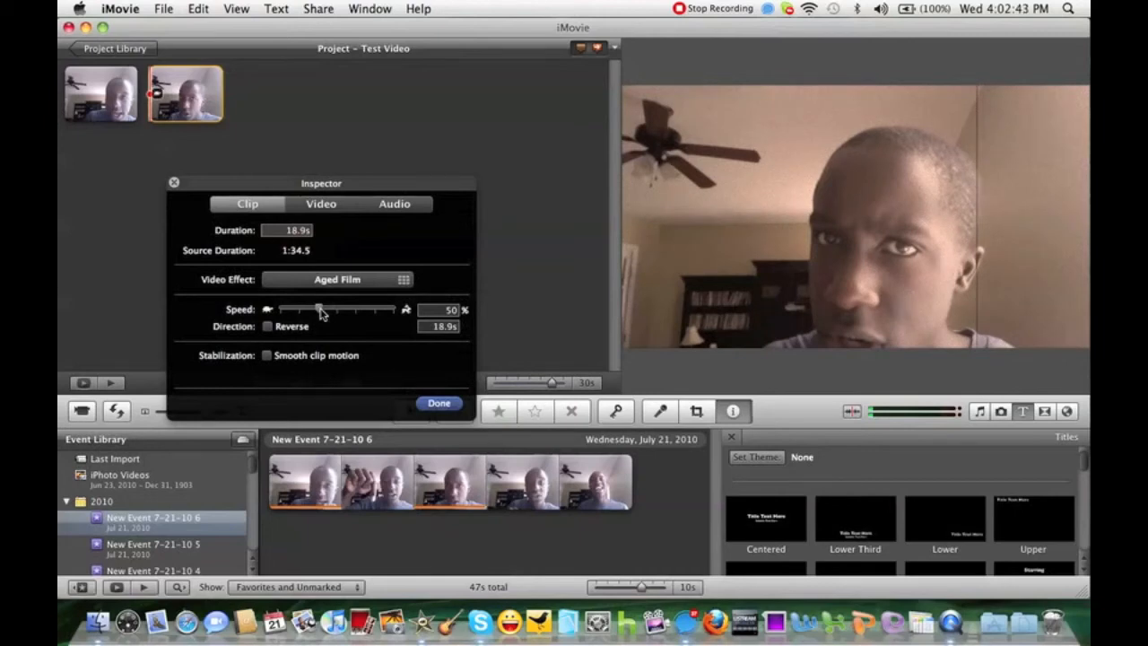
click(356, 310)
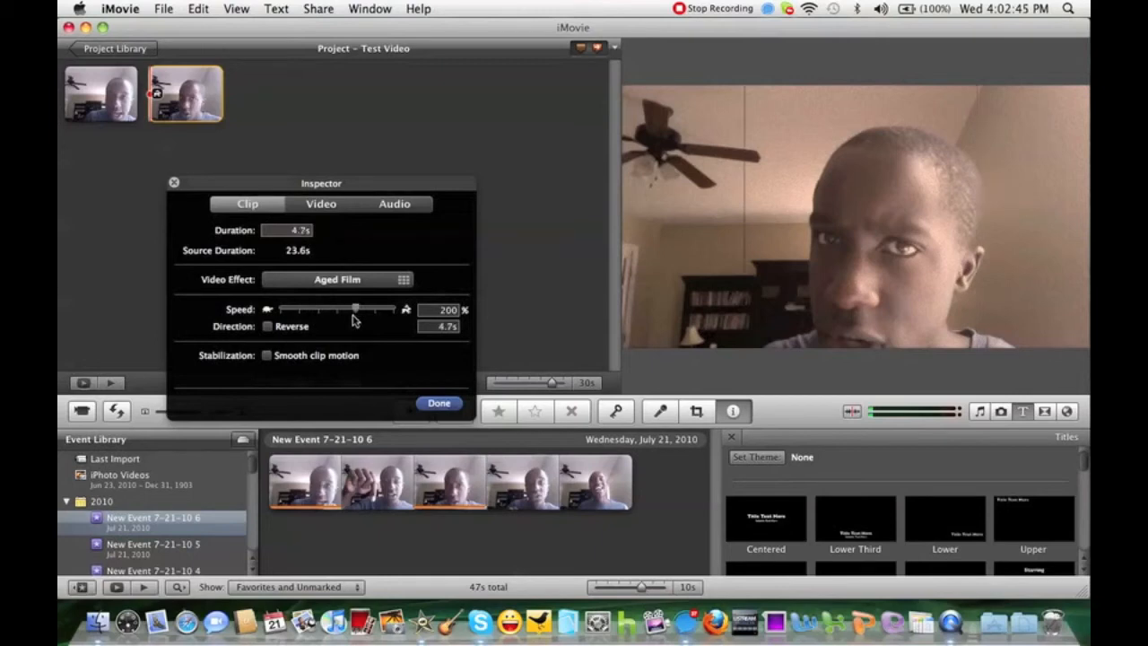
click(336, 309)
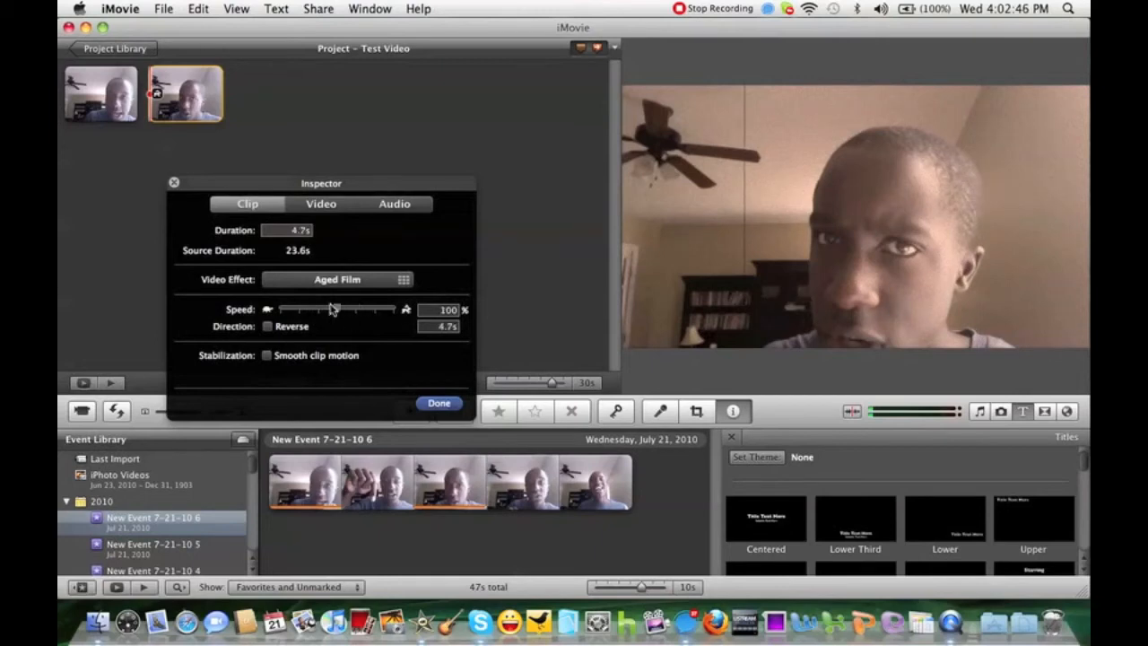
Enable reverse direction for the clip, preview it playing backwards, and turn reverse off again.
click(269, 327)
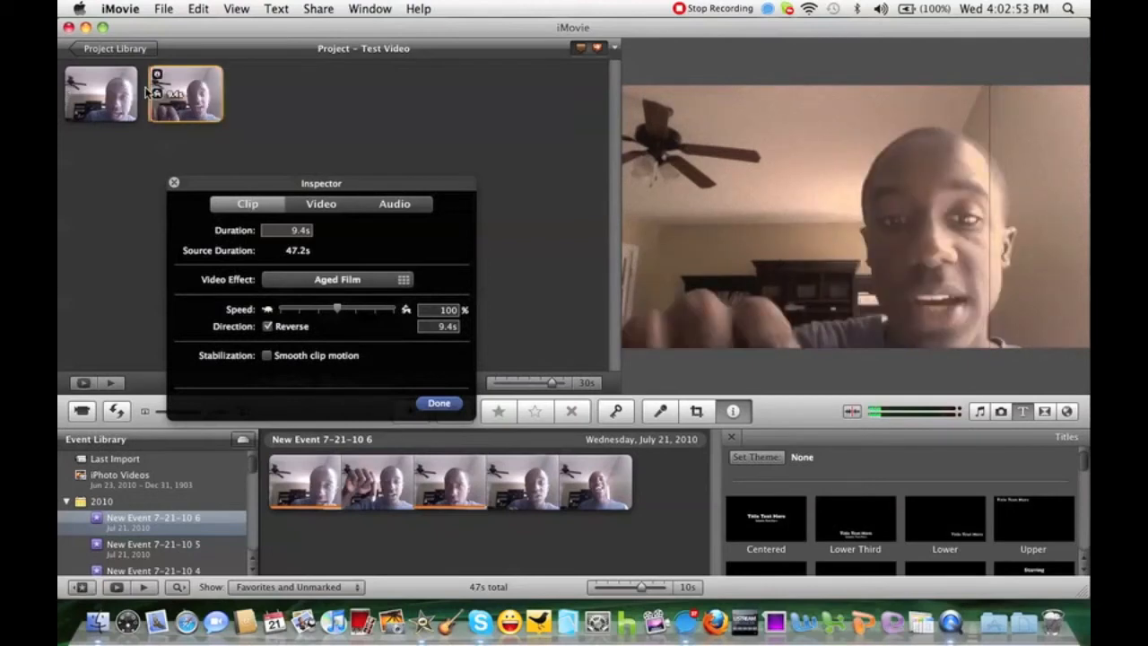
key(space)
click(268, 327)
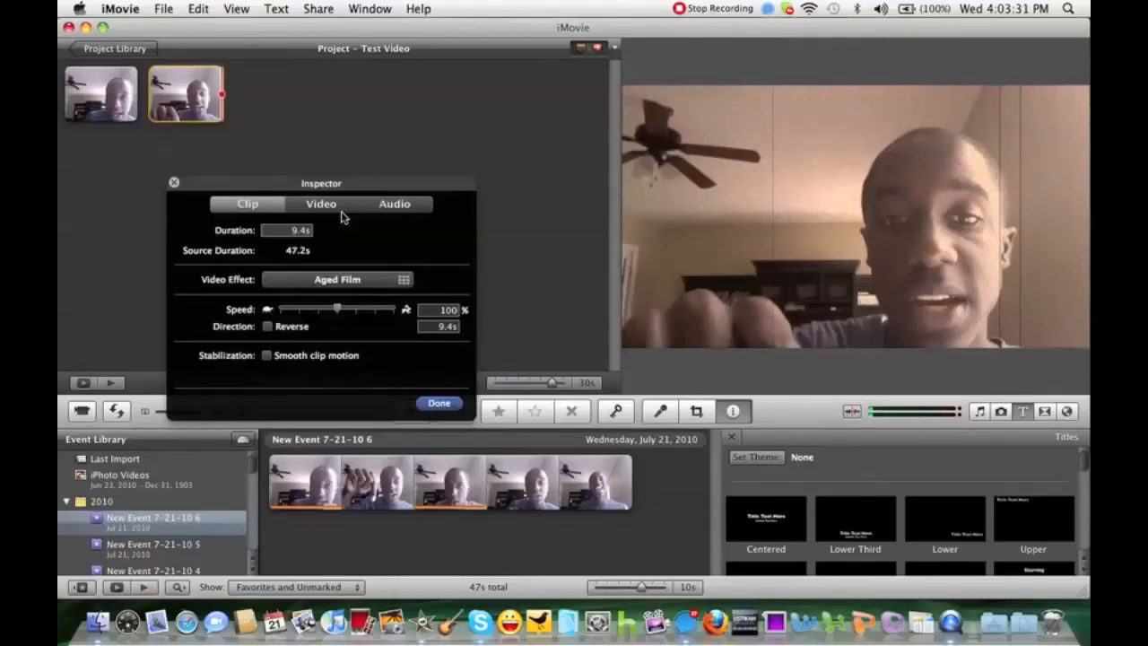
Open the clip's video adjustments and try the automatic colour correction.
click(335, 206)
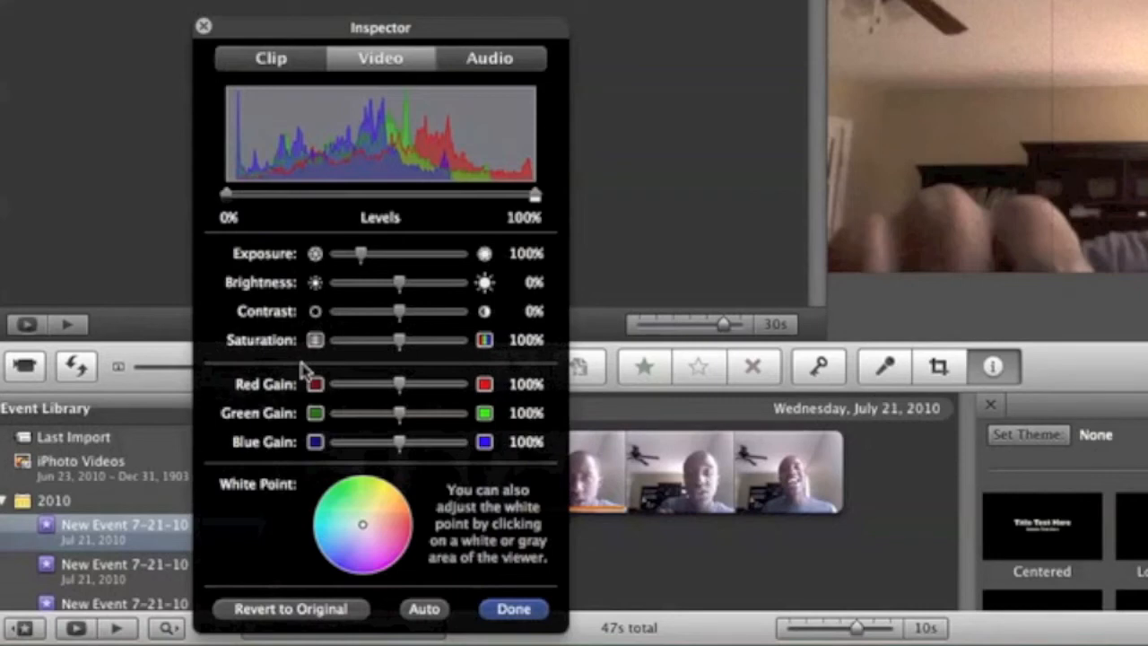
click(435, 610)
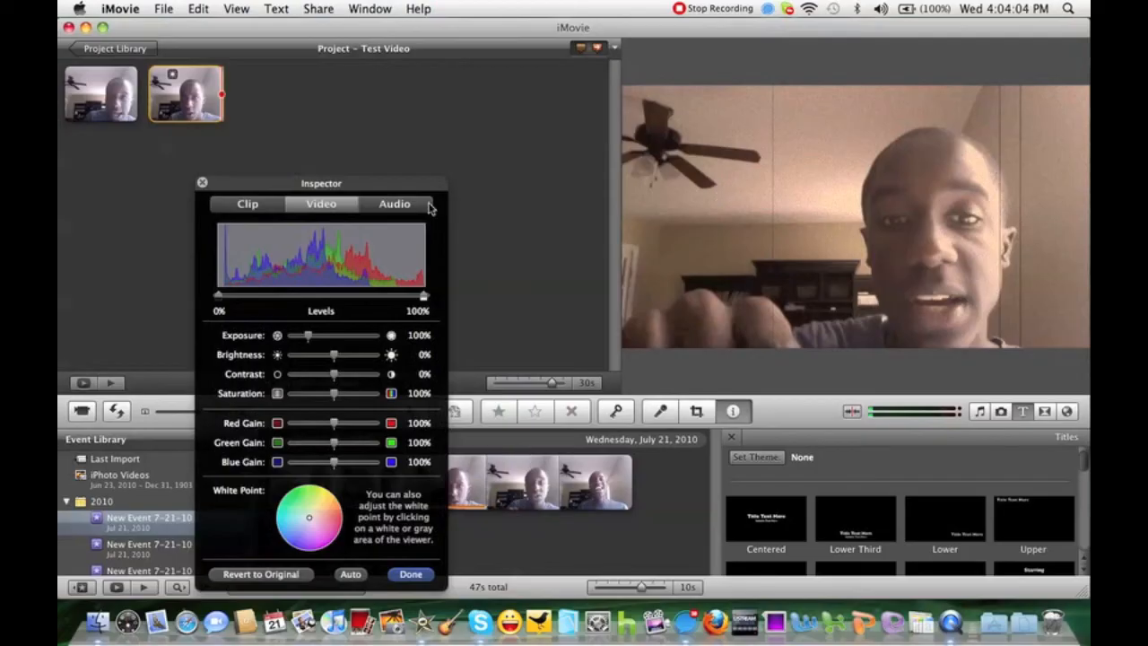
Open the clip's audio adjustments and try its volume at 200% and 0% before restoring it to 100%.
click(526, 61)
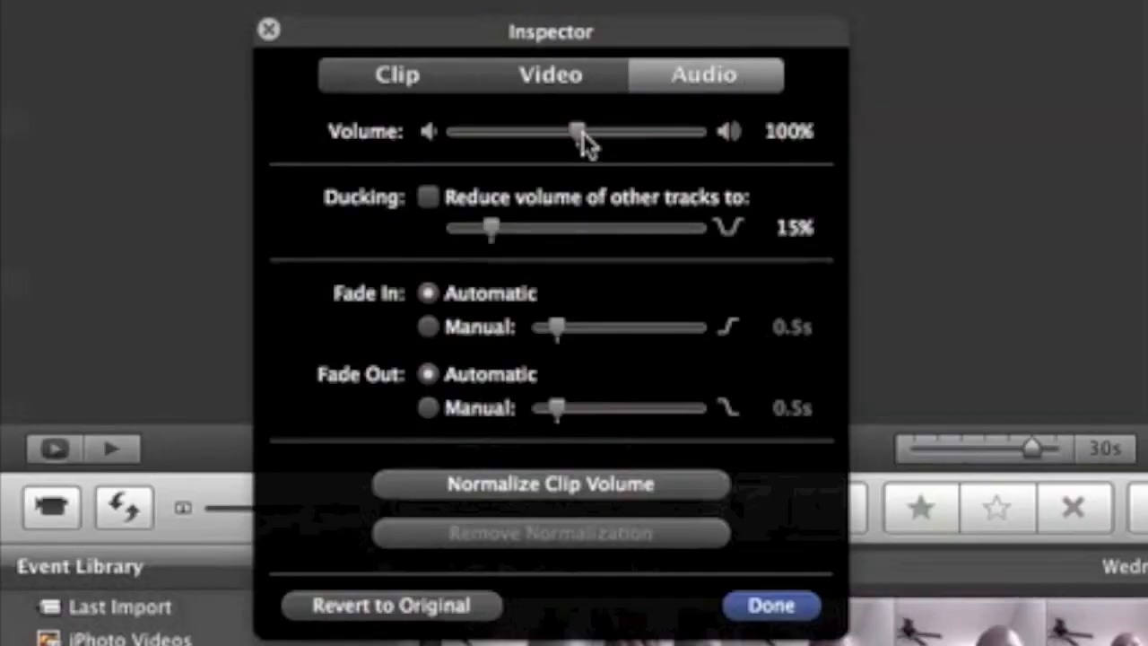
click(701, 132)
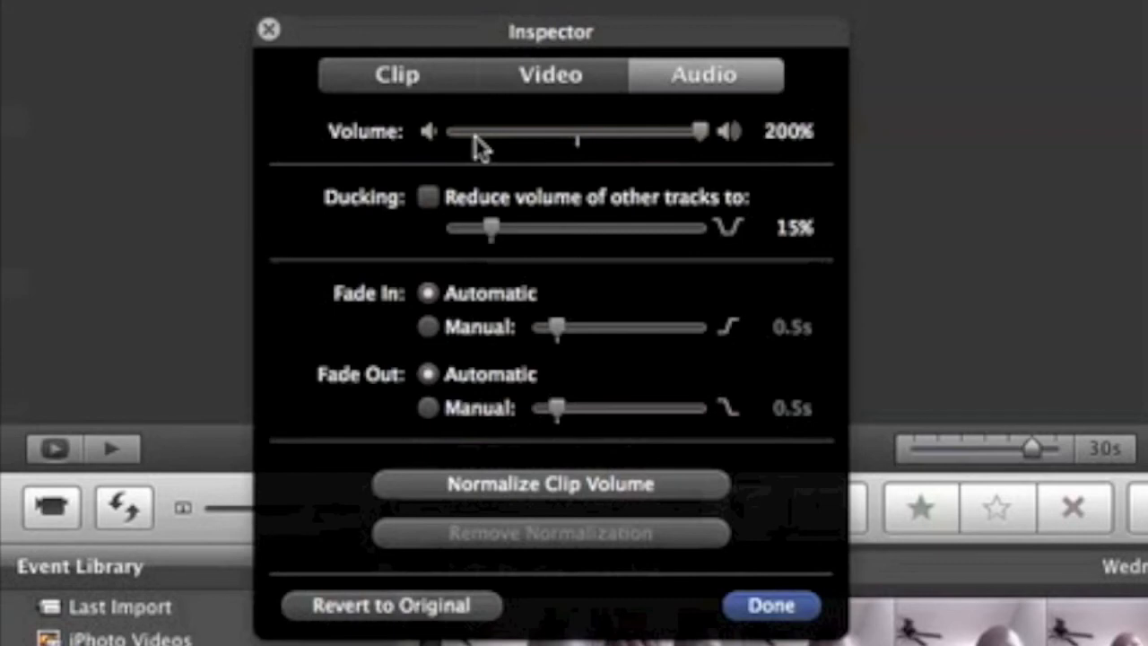
click(446, 133)
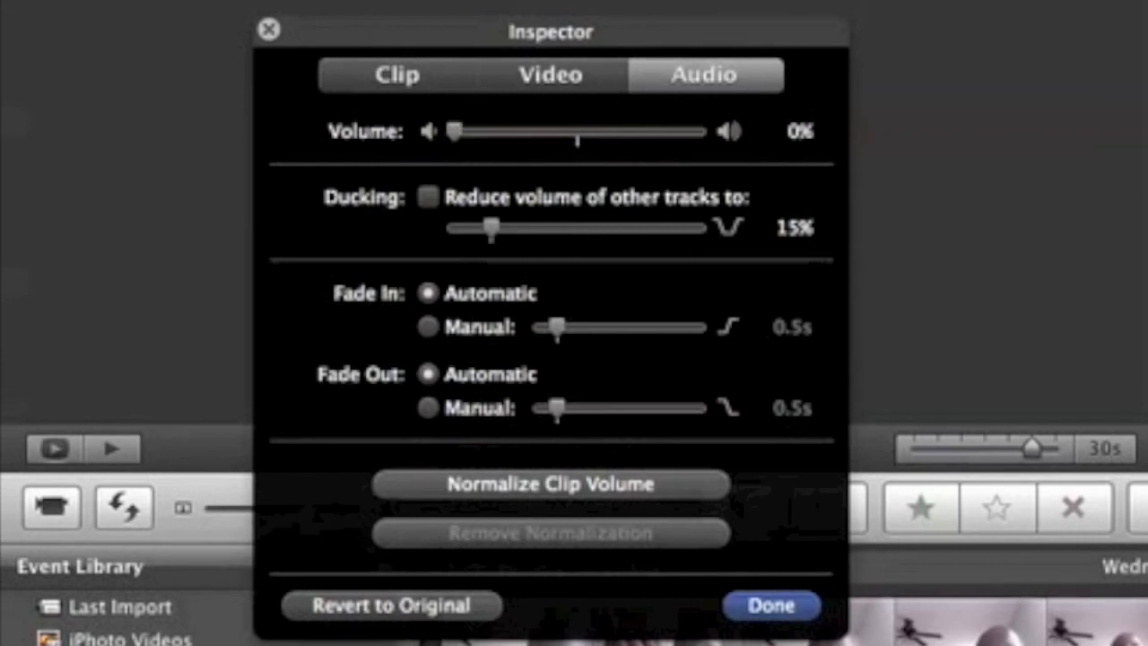
click(575, 135)
drag(574, 141, 577, 143)
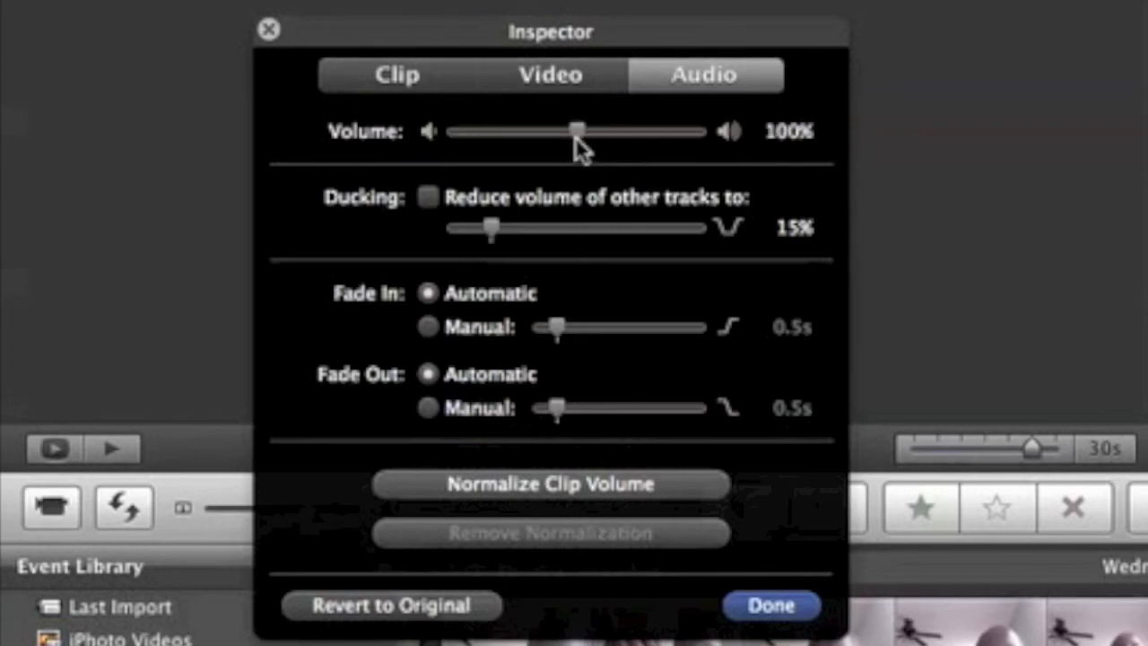
Turn ducking of other tracks on and back off, and normalize the clip's volume.
click(431, 199)
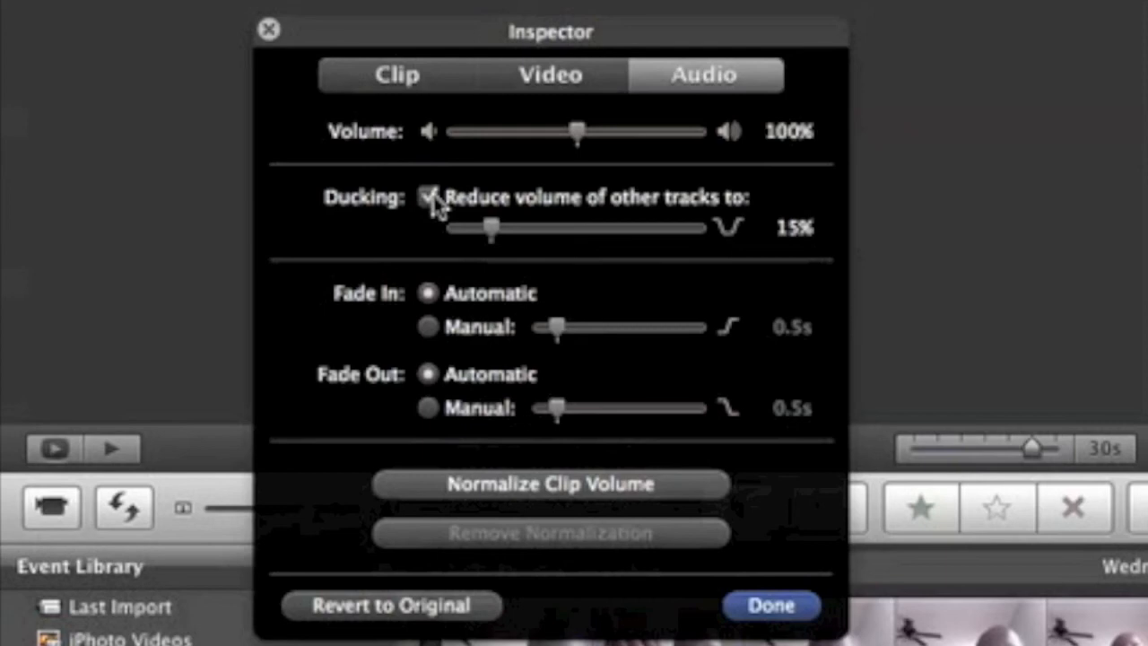
click(431, 198)
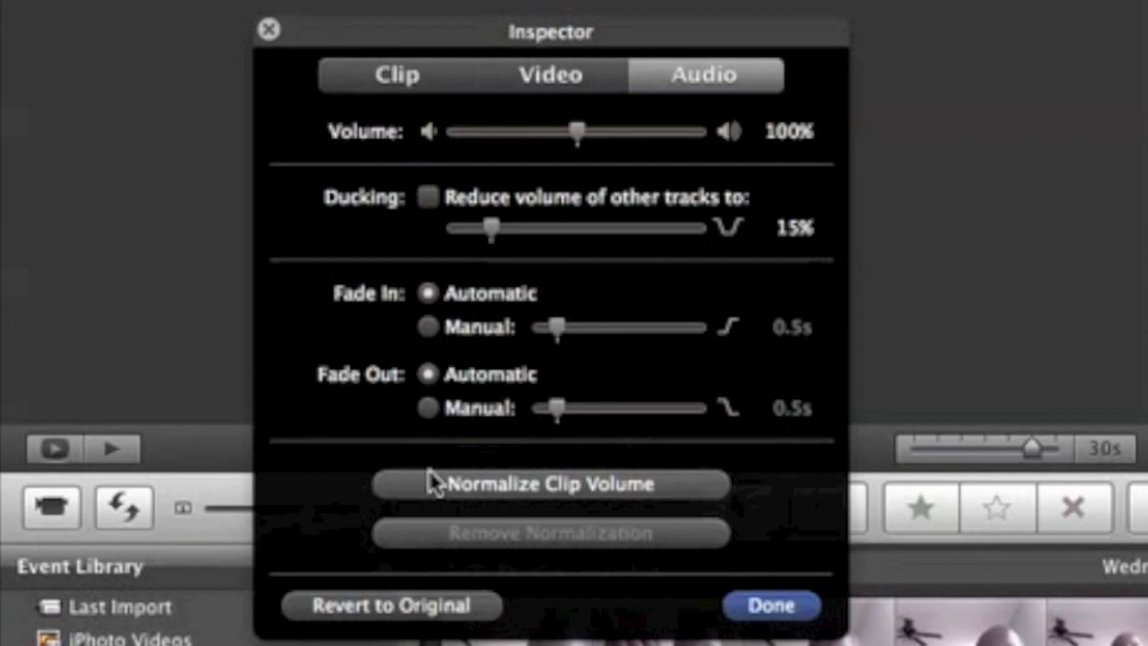
click(429, 482)
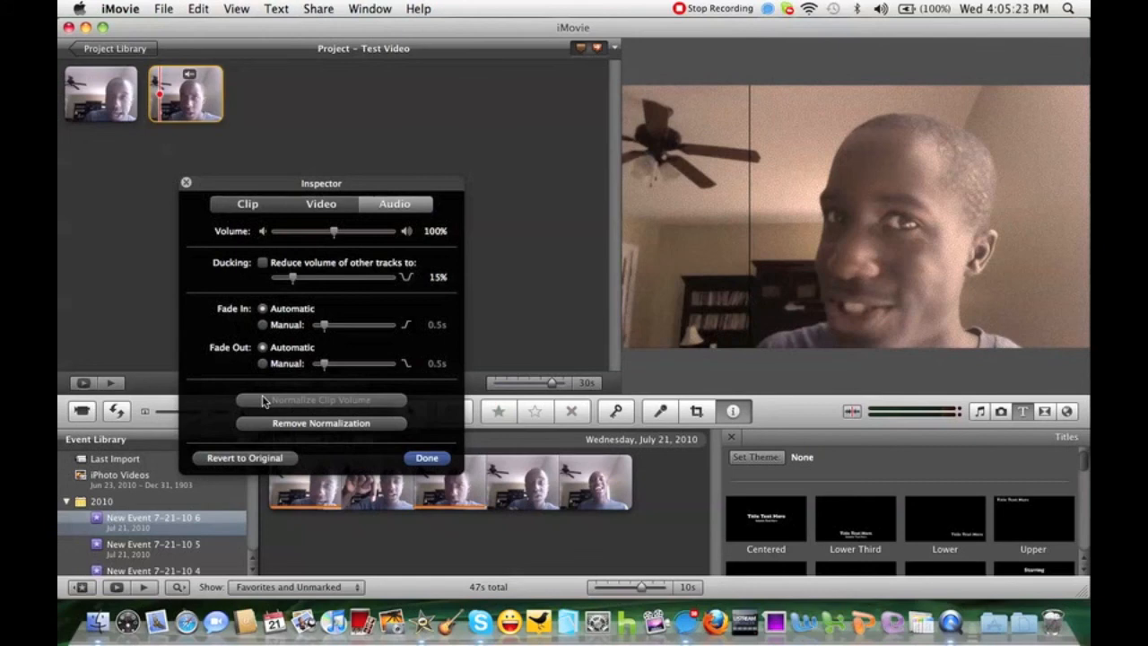
Finish the audio adjustments, and reopen the second project clip's adjustments to review its clip, video and audio settings.
click(423, 457)
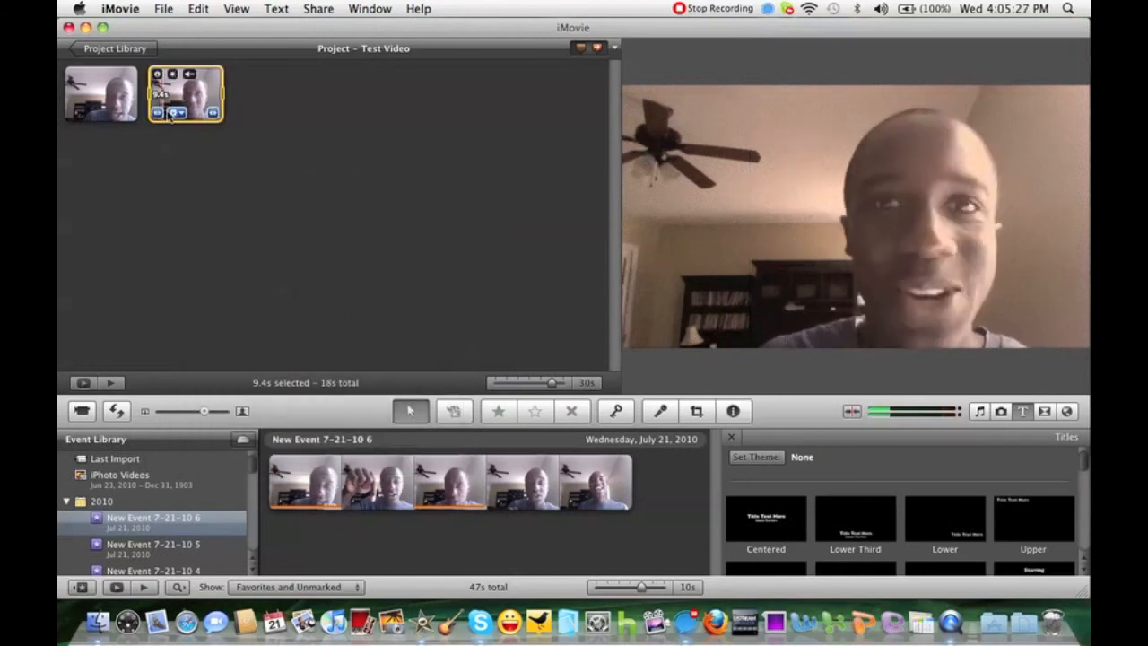
click(174, 114)
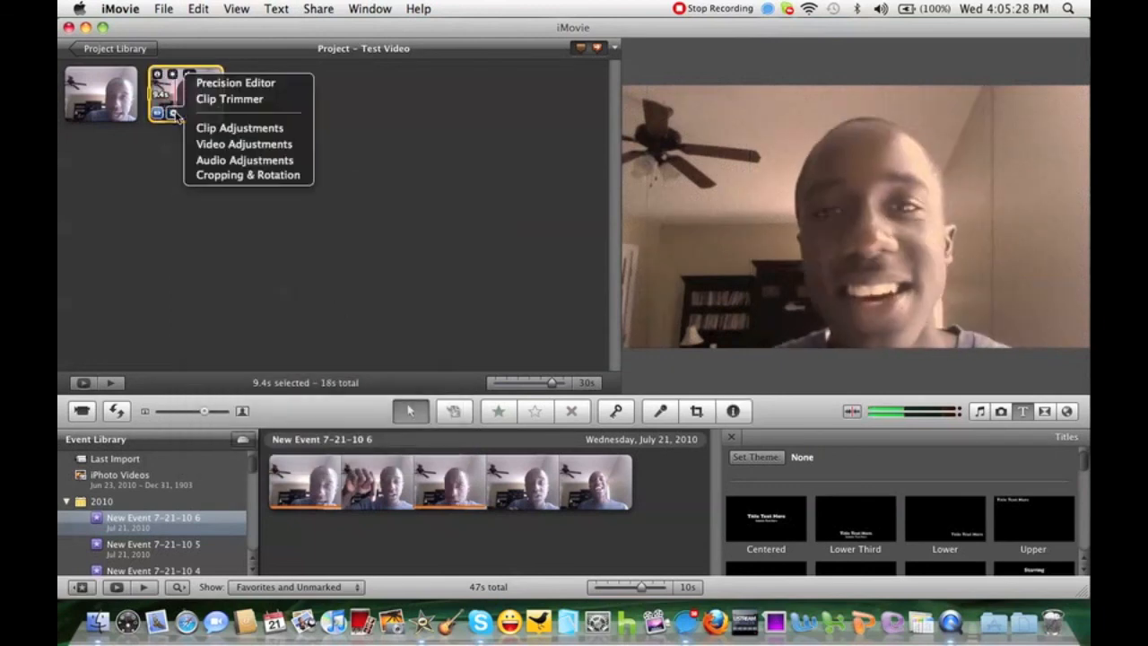
click(222, 128)
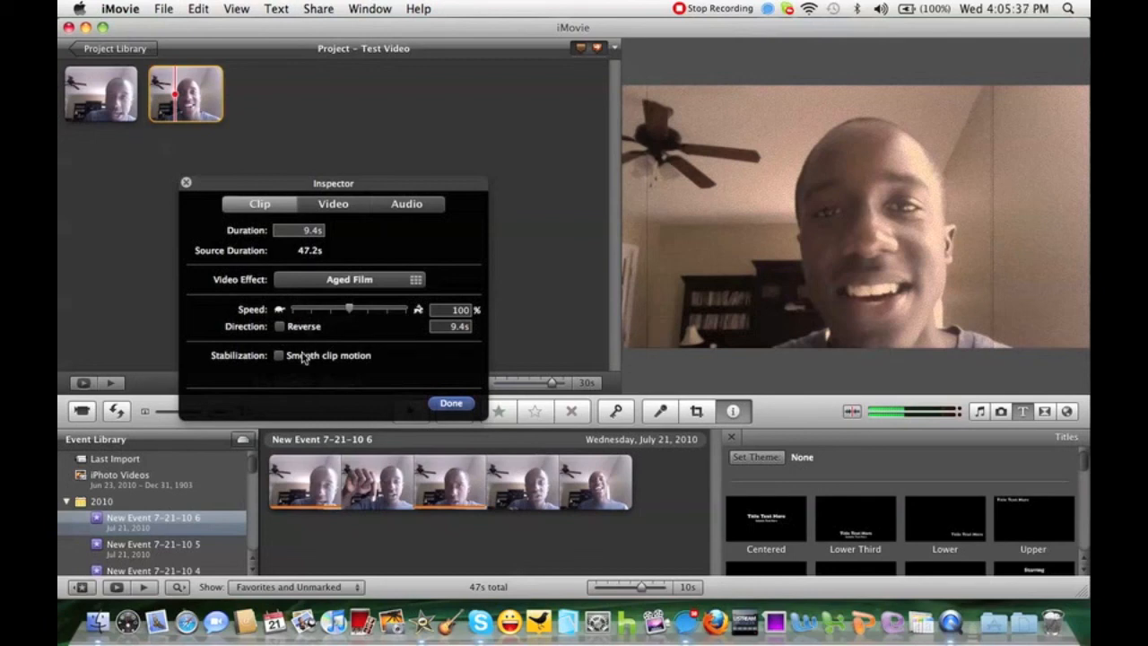
click(361, 208)
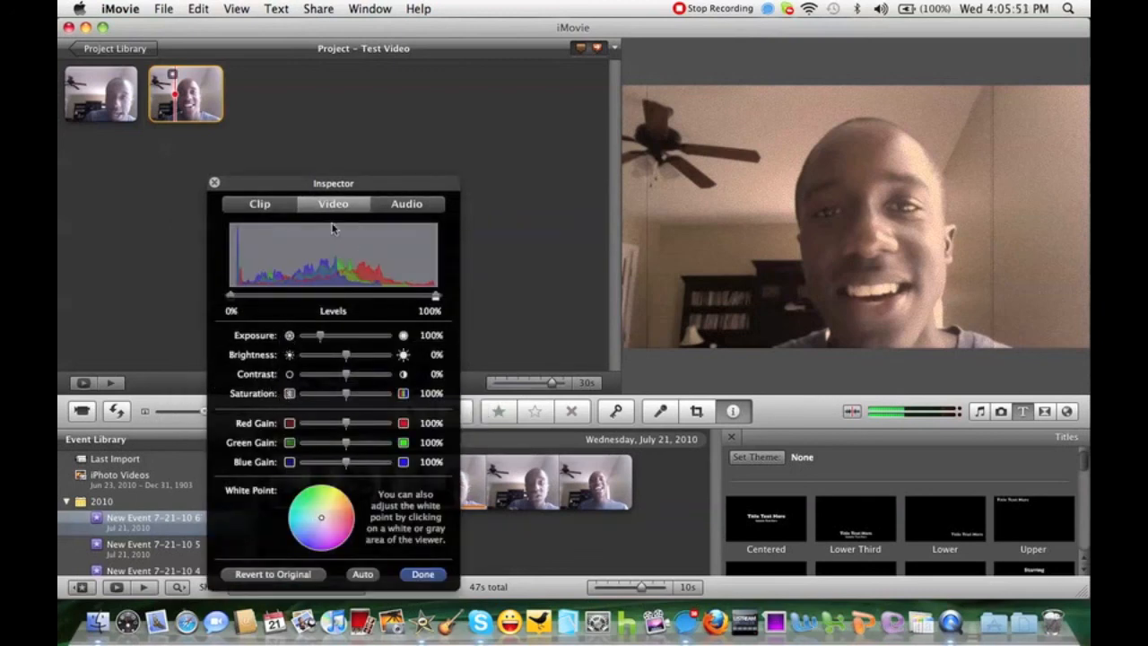
click(401, 204)
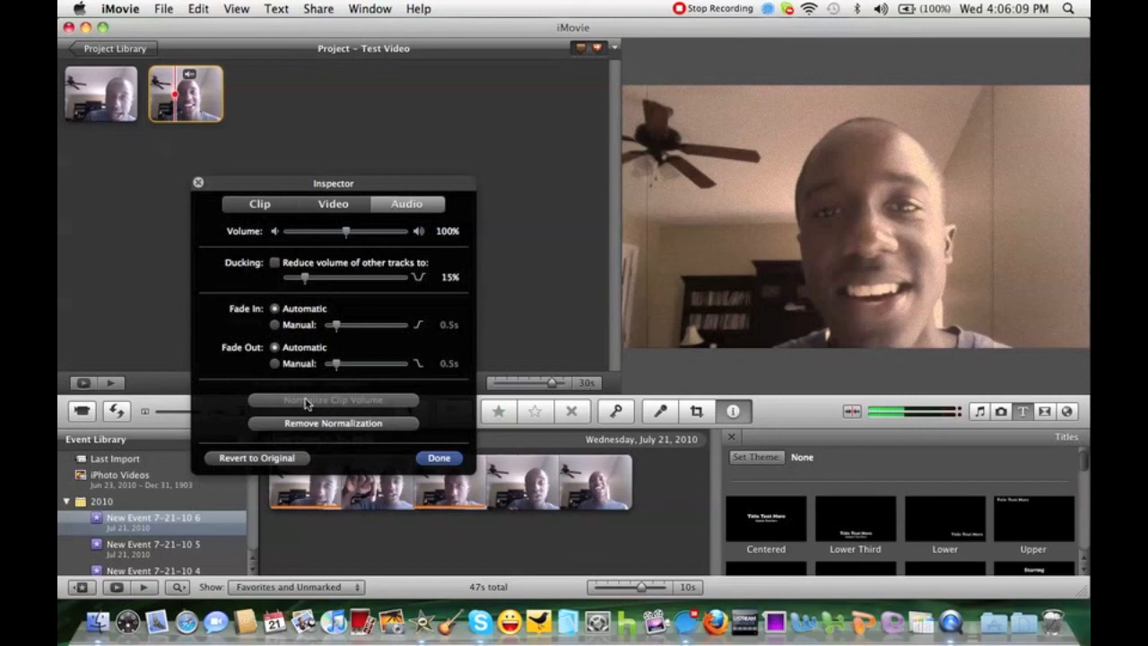
click(429, 460)
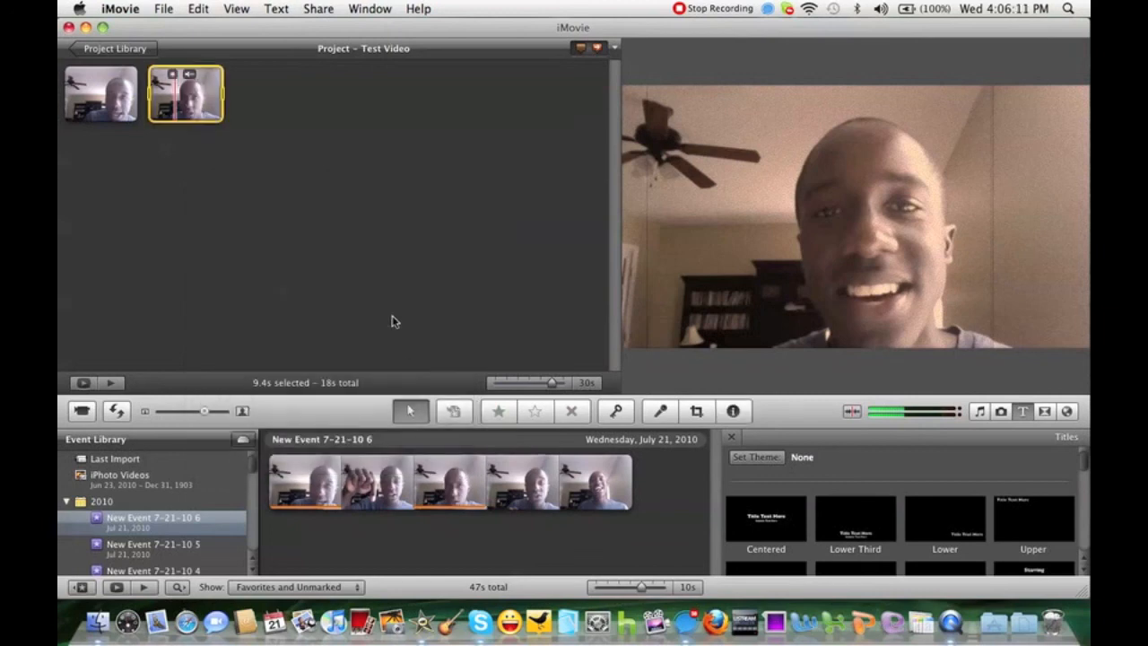